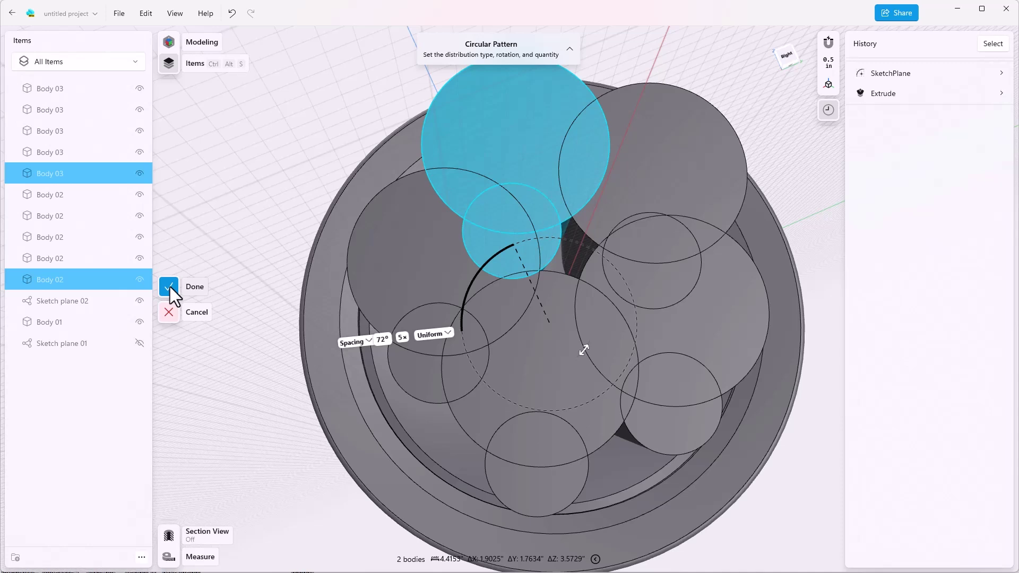
- Confirm the circular pattern of both cylinders: five copies spaced 72° apart, uniform
{"action": "left_click", "coordinate": [170, 287]}
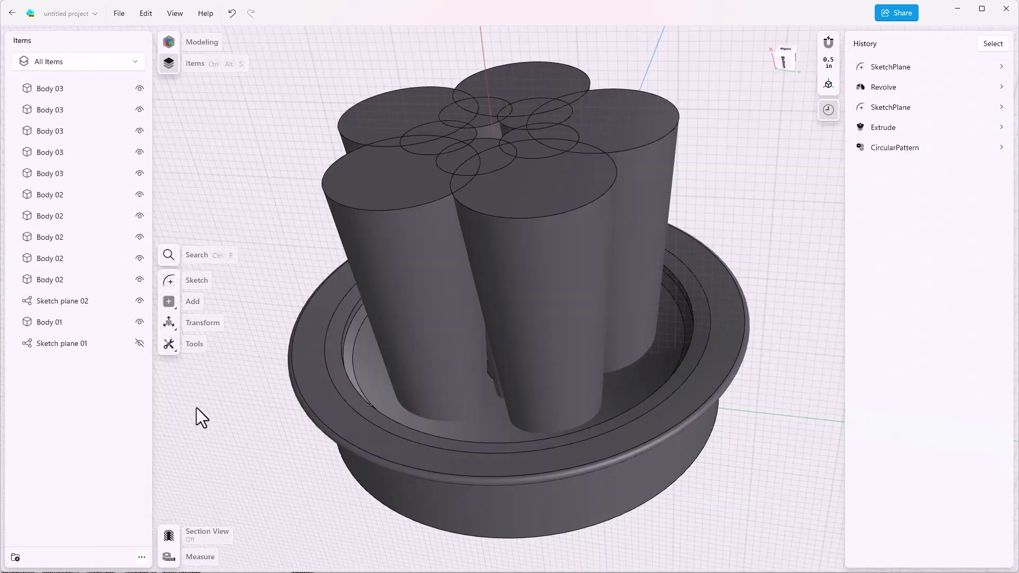
- Start a Subtract on the front-left cylinder and mark the four other large cylinders for removal
{"action": "left_click", "coordinate": [171, 345]}
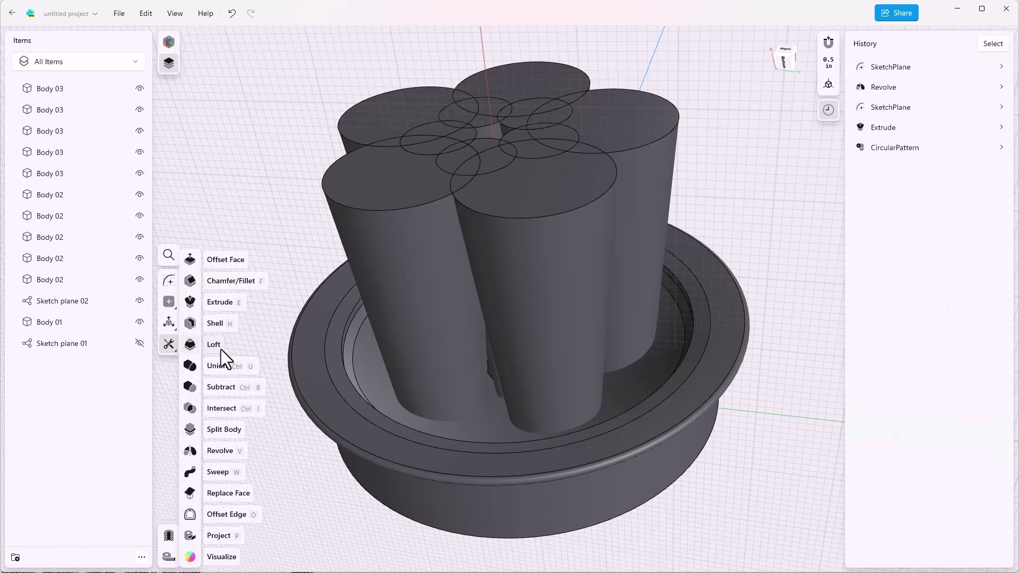
{"action": "left_click", "coordinate": [221, 387]}
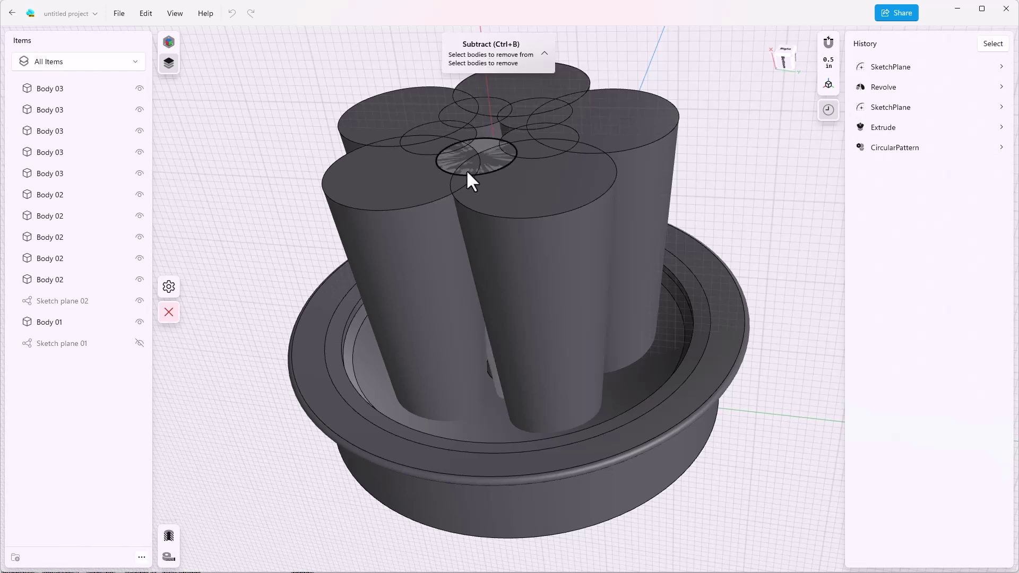
{"action": "left_click", "coordinate": [446, 221]}
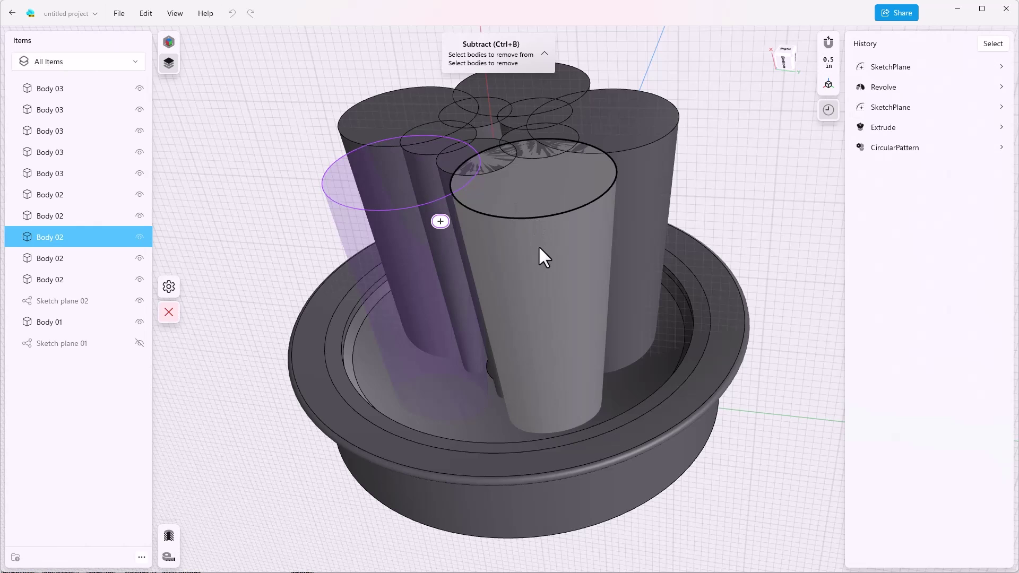
{"action": "left_click", "coordinate": [540, 249]}
{"action": "left_click", "coordinate": [636, 164]}
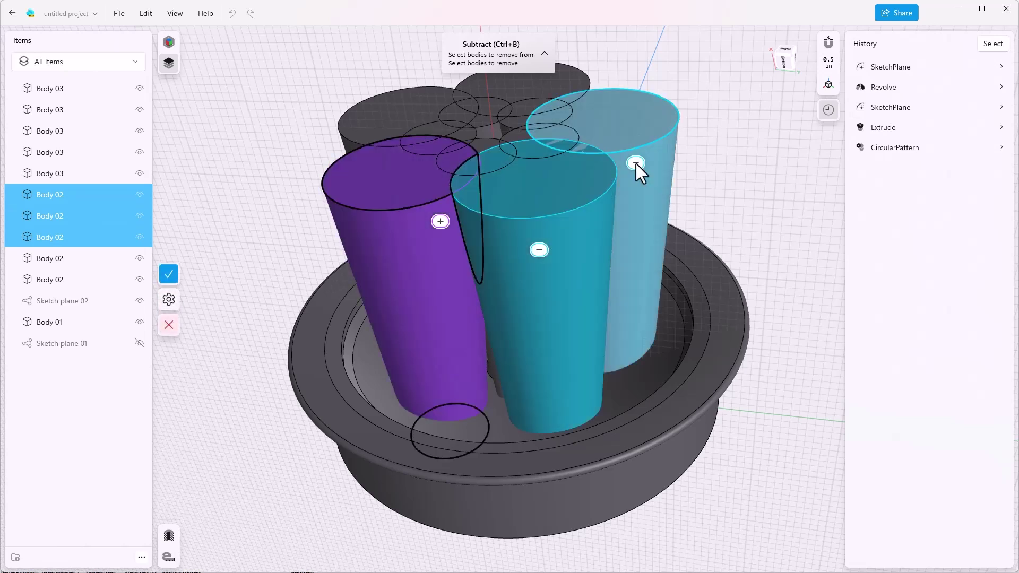
{"action": "left_click", "coordinate": [536, 83]}
{"action": "left_click", "coordinate": [405, 113]}
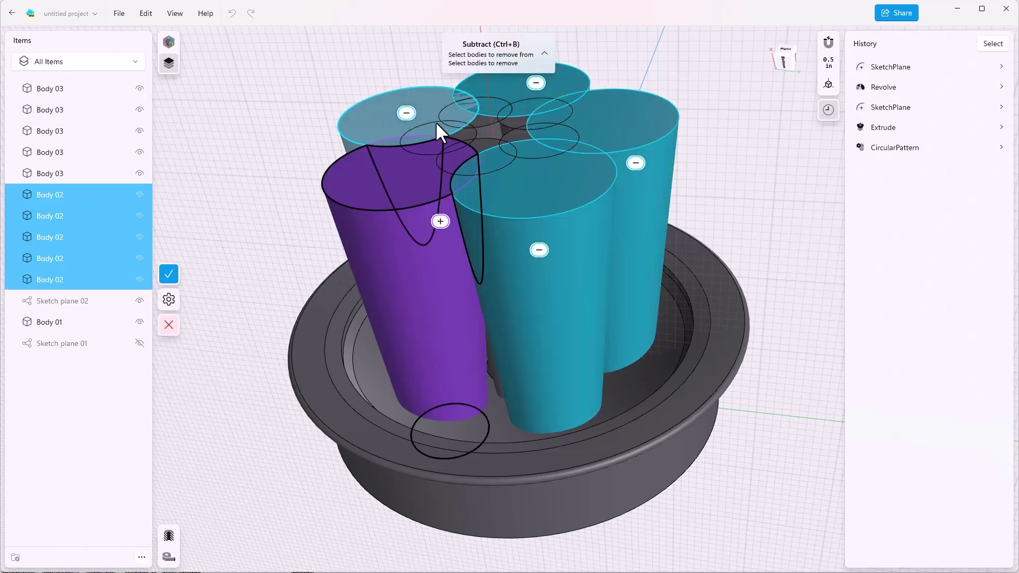
- Mark the five small central cylinders for removal as well
{"action": "left_click", "coordinate": [462, 130]}
{"action": "left_click", "coordinate": [490, 125]}
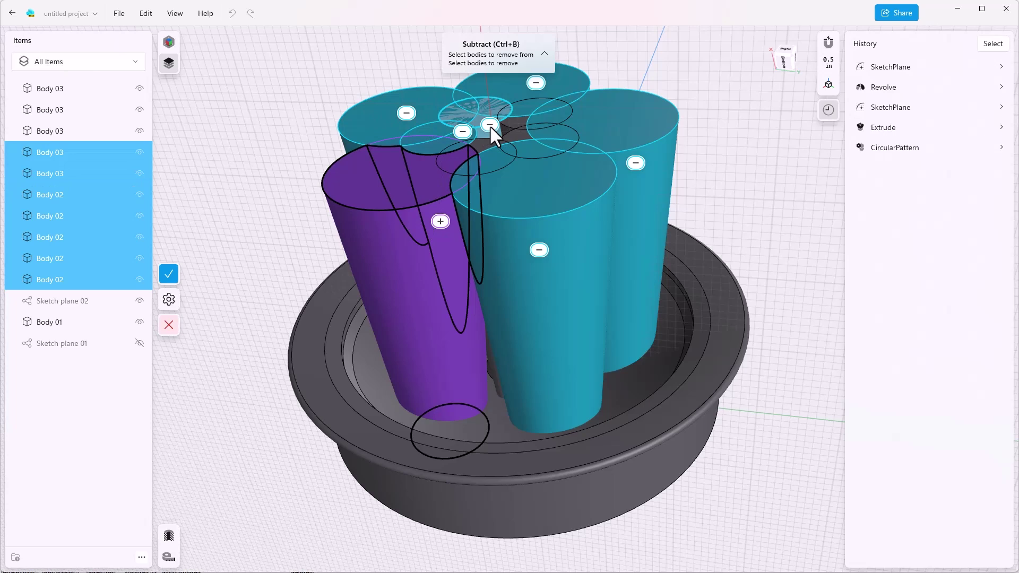
{"action": "left_click", "coordinate": [513, 119]}
{"action": "left_click", "coordinate": [516, 132]}
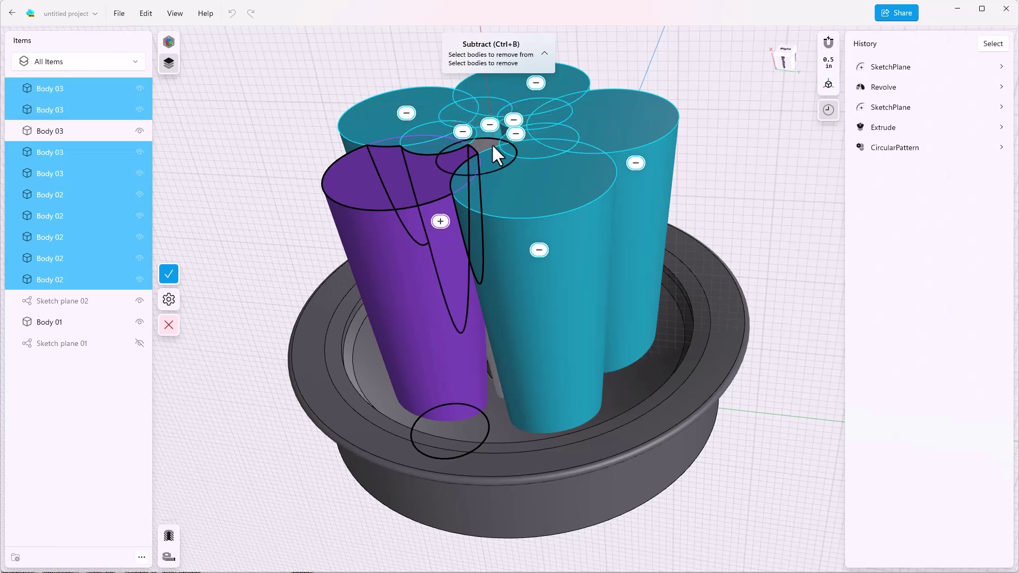
{"action": "left_click", "coordinate": [487, 143]}
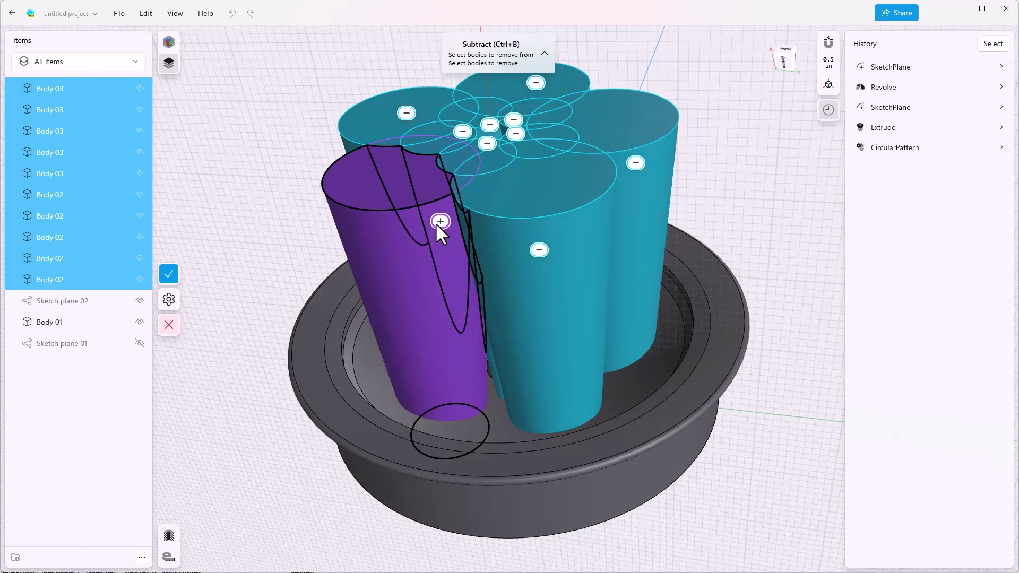
- Make the front-left cylinder a tool body and set Body 01, the wheel base, as the target
{"action": "left_click", "coordinate": [437, 224]}
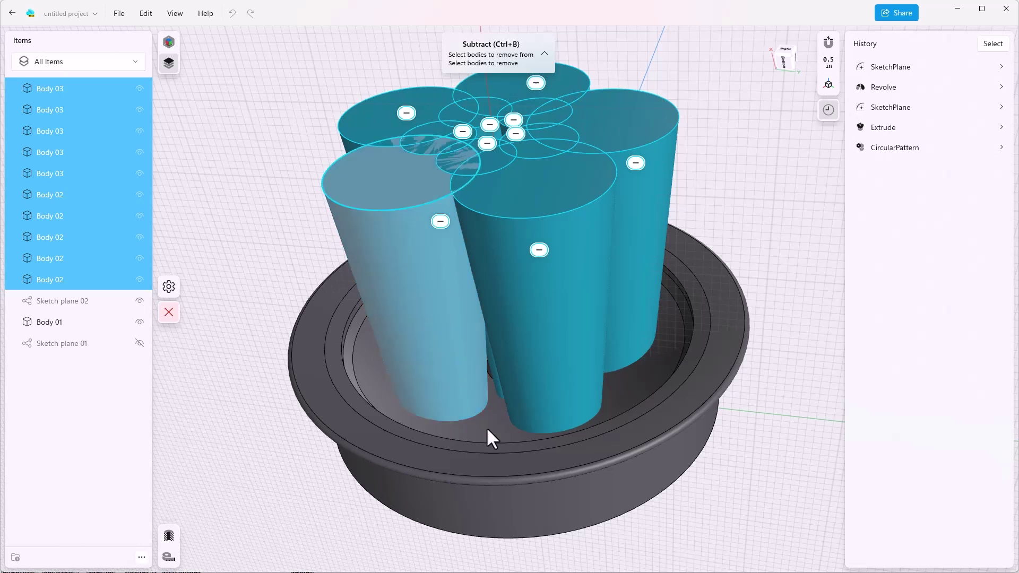
{"action": "left_click", "coordinate": [498, 469]}
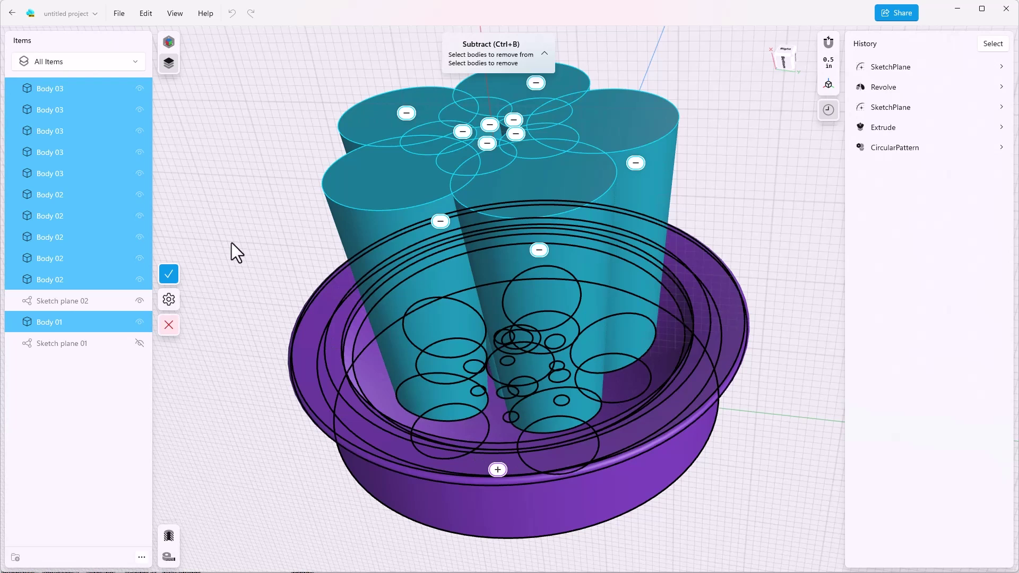
- Apply the subtraction and turn off KeepToolBodies in the Boolean history step
{"action": "left_click", "coordinate": [170, 274]}
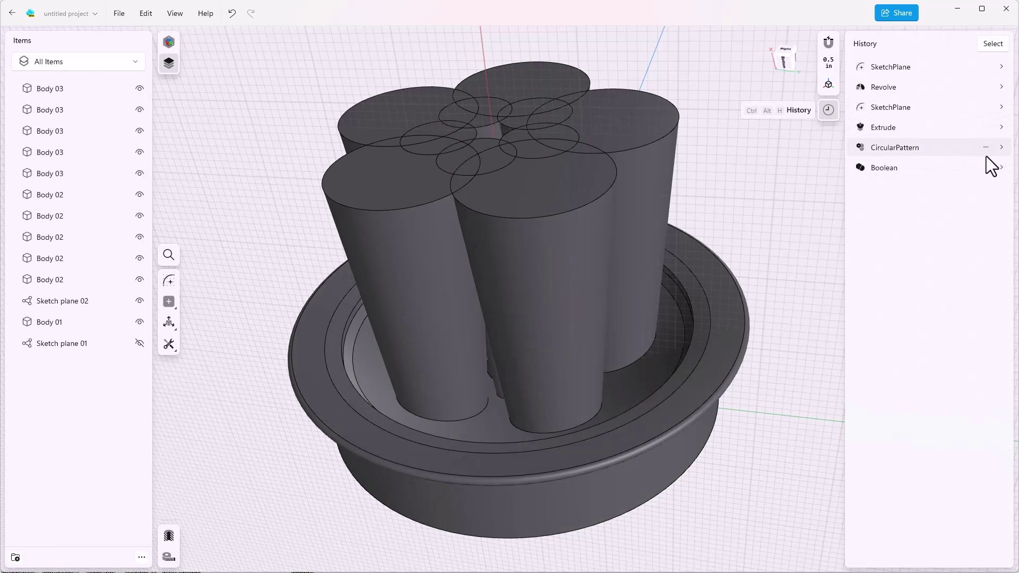
{"action": "left_click", "coordinate": [1001, 169]}
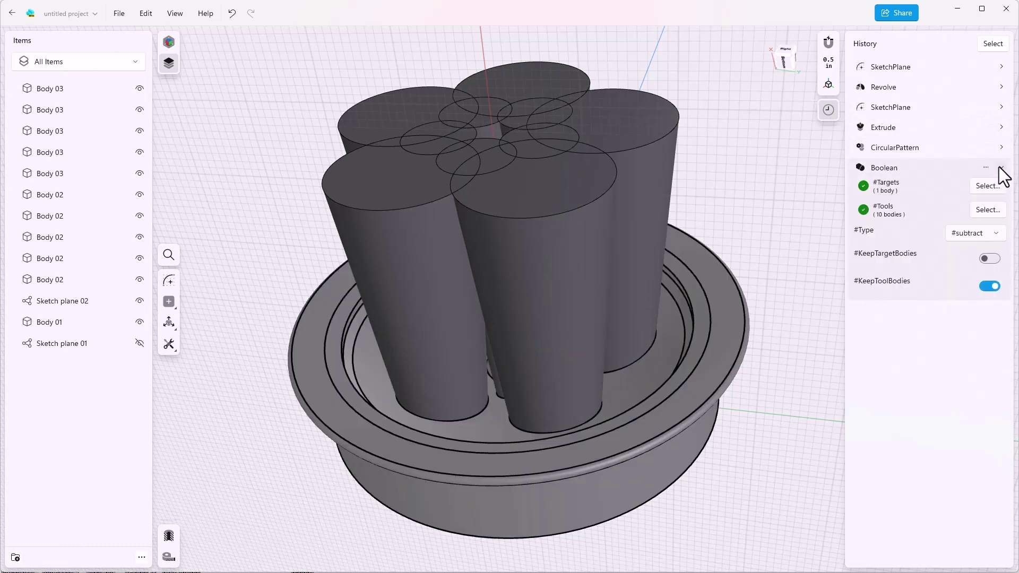
{"action": "left_click", "coordinate": [981, 288]}
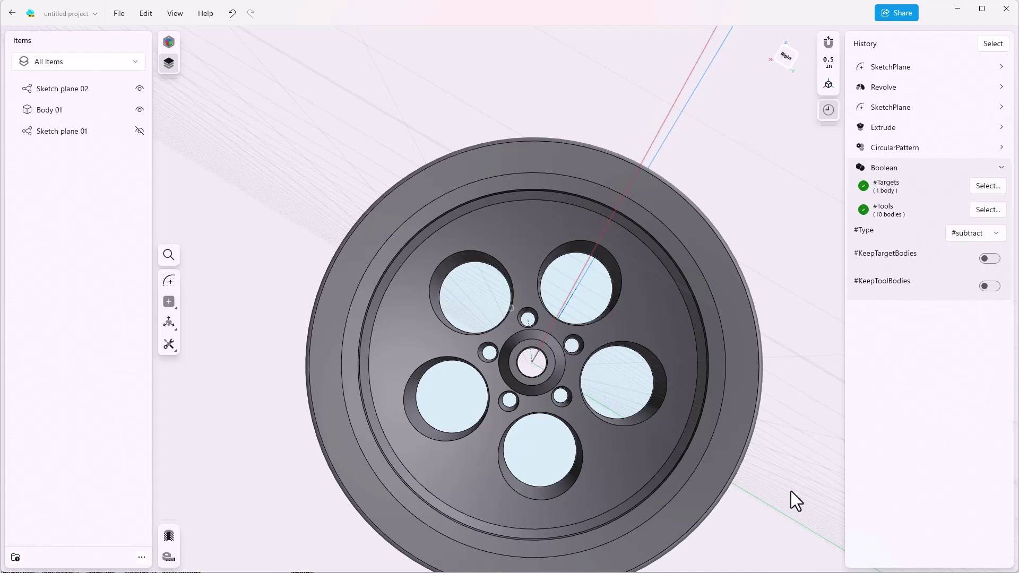
- Mirror the Body 01 wheel half across the chosen plane, keeping the original
{"action": "right_click_drag", "start_coordinate": [791, 493], "coordinate": [765, 488]}
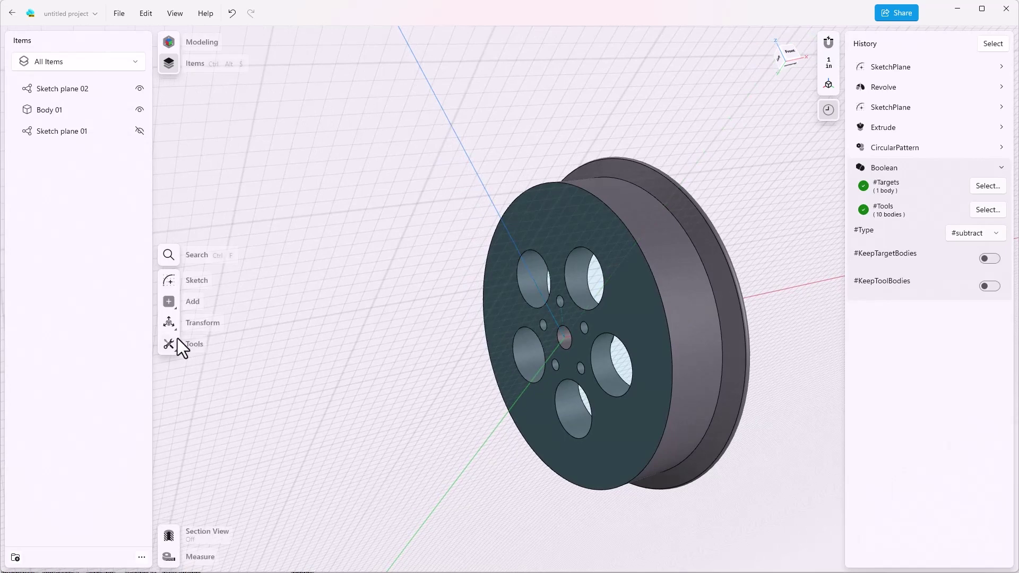
{"action": "left_click", "coordinate": [168, 322]}
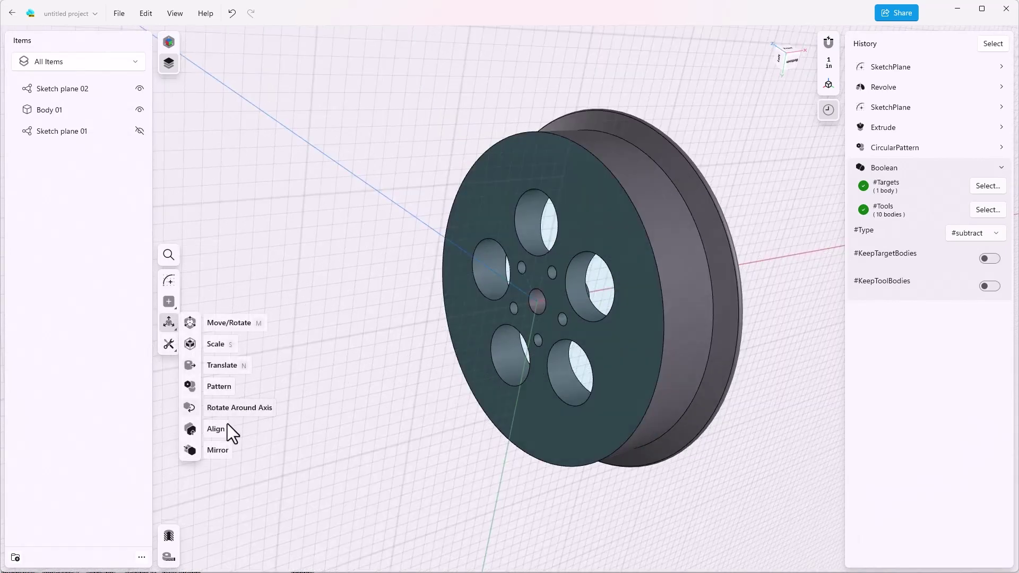
{"action": "left_click", "coordinate": [191, 451]}
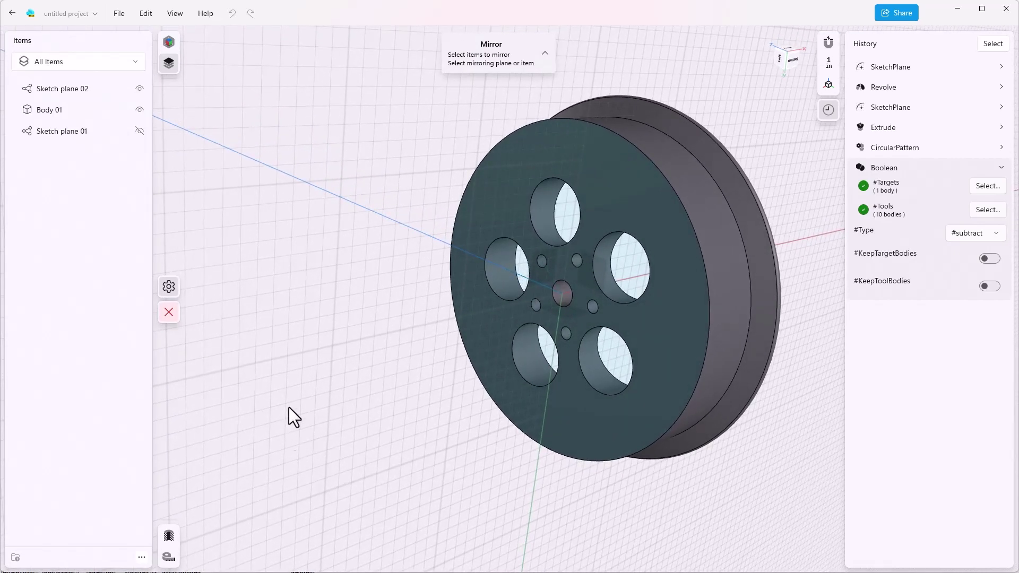
{"action": "left_click", "coordinate": [51, 113]}
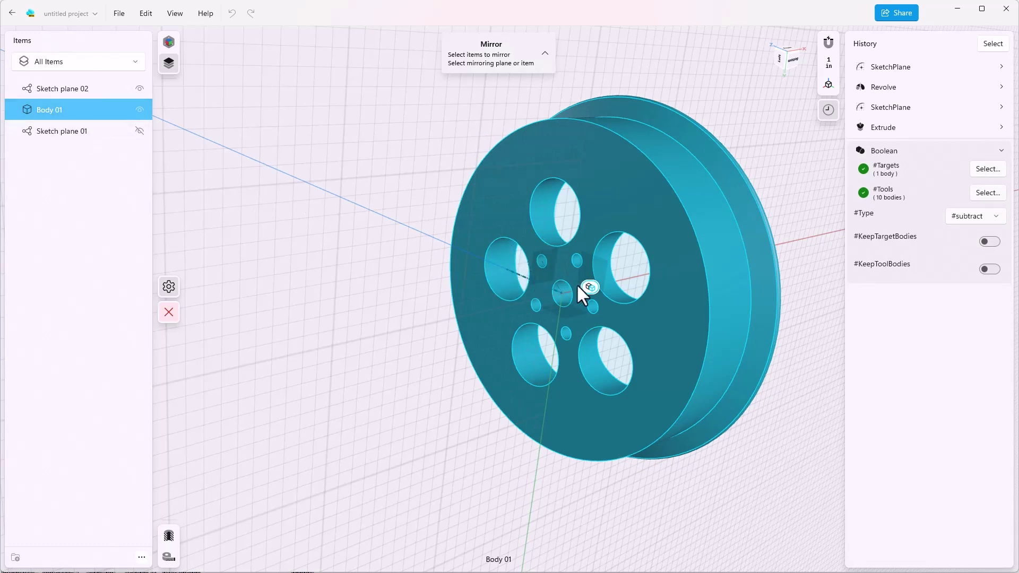
{"action": "left_click", "coordinate": [599, 263]}
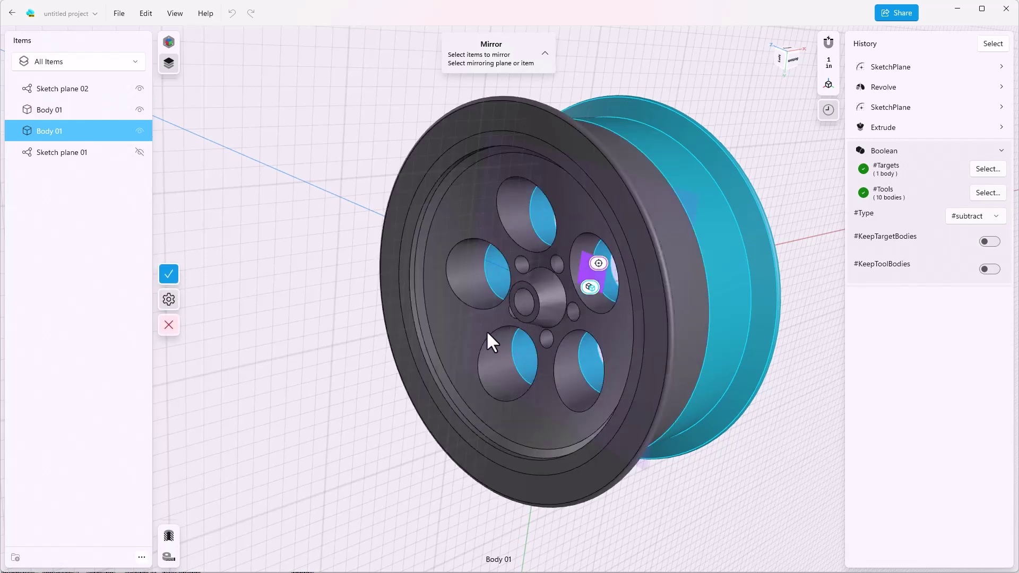
{"action": "left_click", "coordinate": [169, 274]}
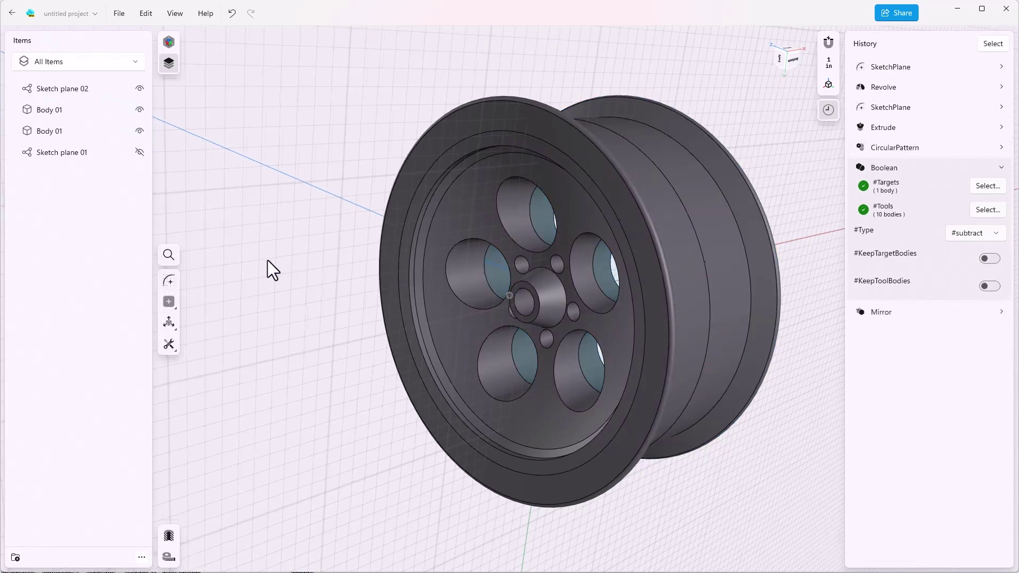
- Inspect the wheel from the front and an oblique angle, then hide Sketch plane 02
{"action": "key", "text": "ctrl+3"}
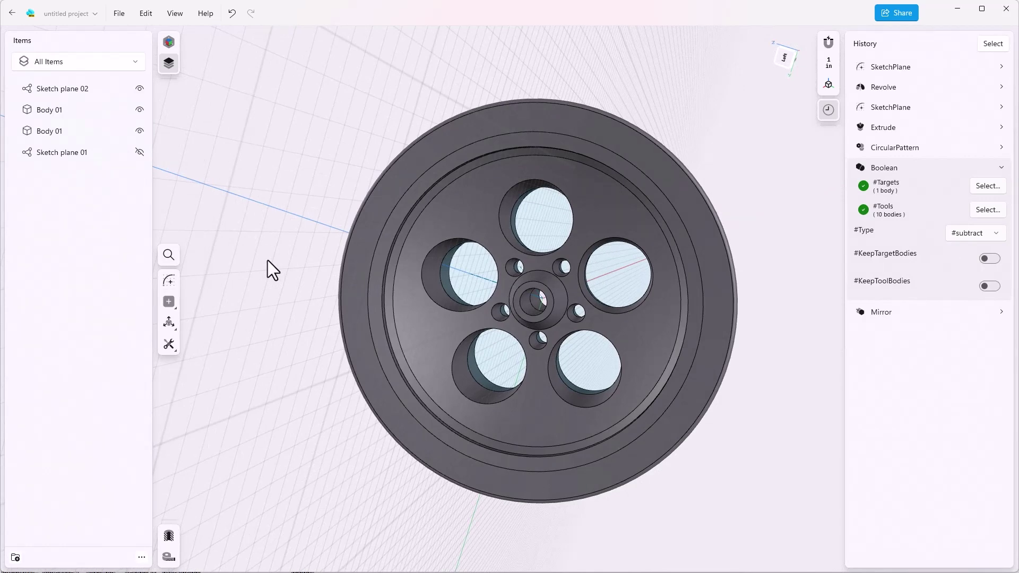
{"action": "key", "text": "ctrl+0"}
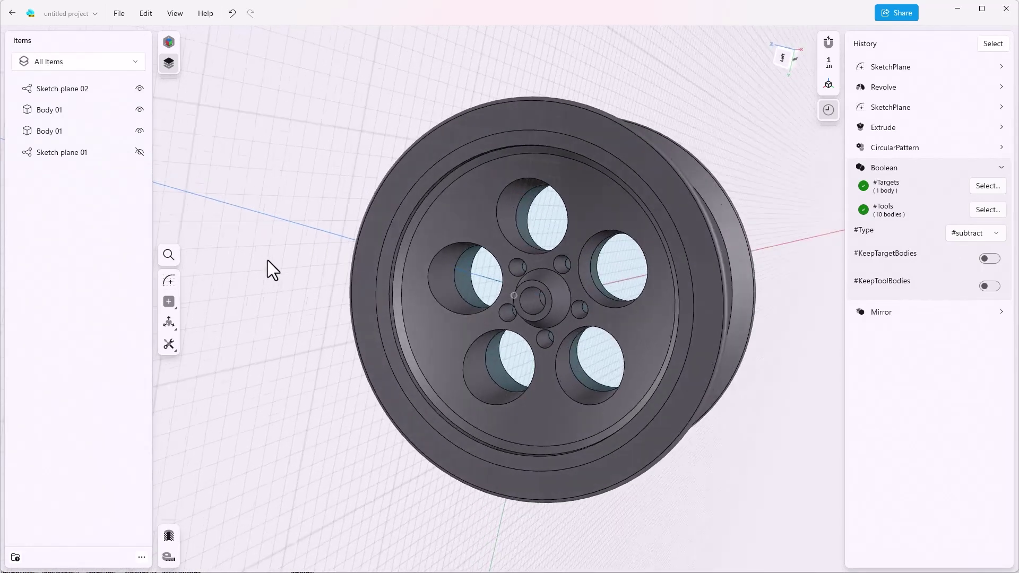
{"action": "right_click_drag", "start_coordinate": [268, 260], "coordinate": [586, 285]}
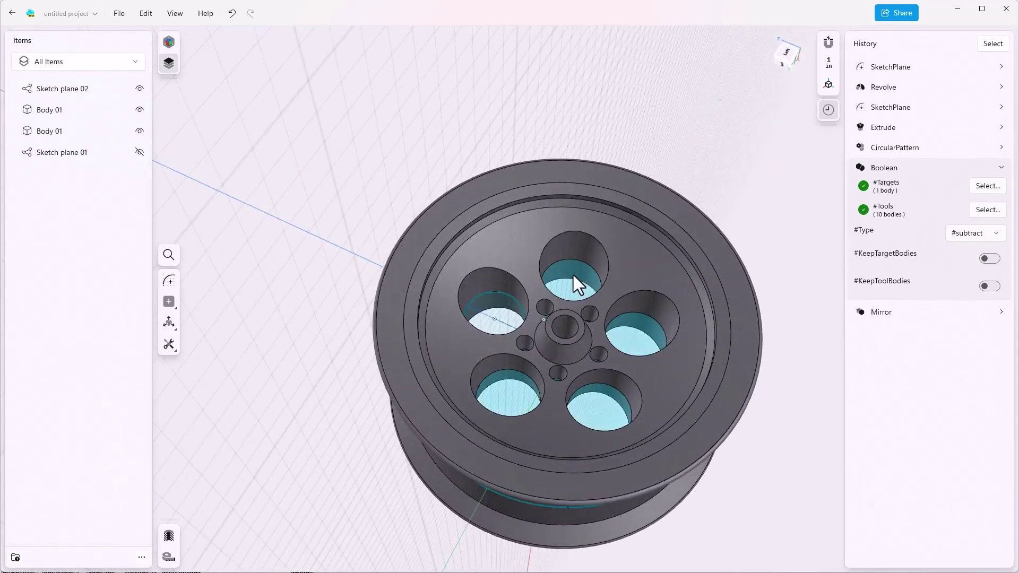
{"action": "left_click", "coordinate": [141, 90]}
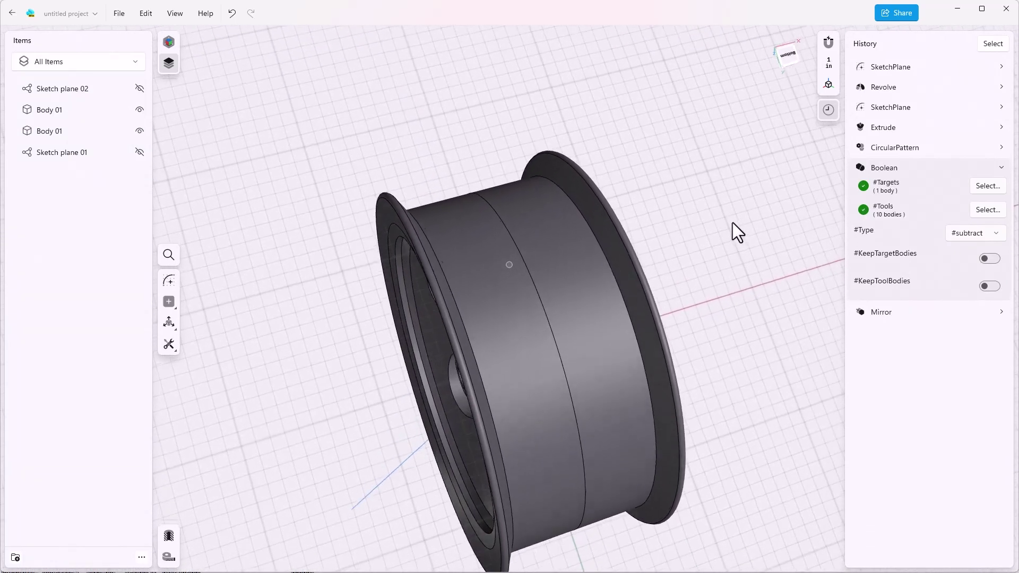
- Check each Body 01 half by selecting it, clear the selection, and bring up the body operations list
{"action": "left_click", "coordinate": [61, 131]}
{"action": "left_click", "coordinate": [49, 108]}
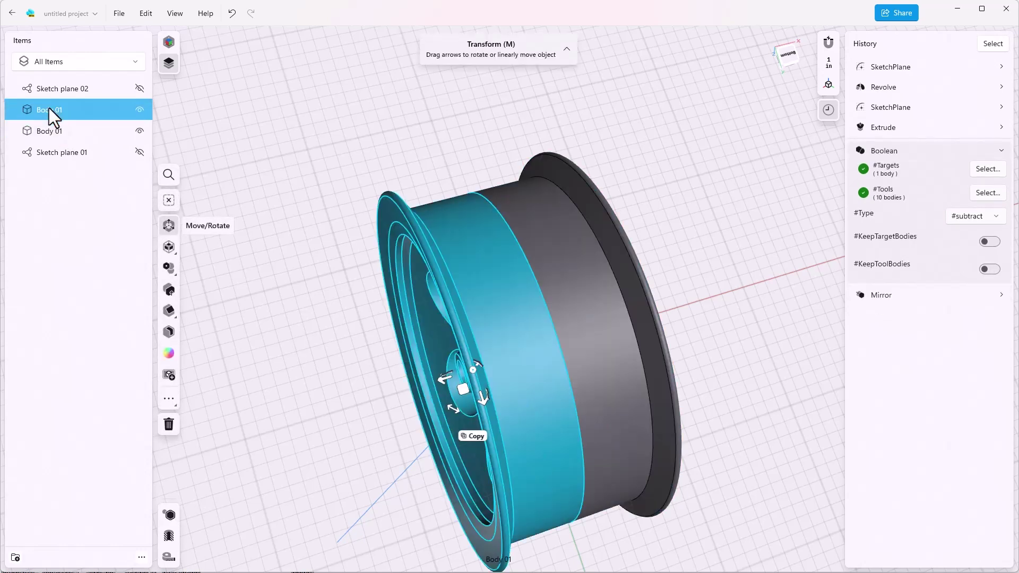
{"action": "left_click", "coordinate": [49, 133]}
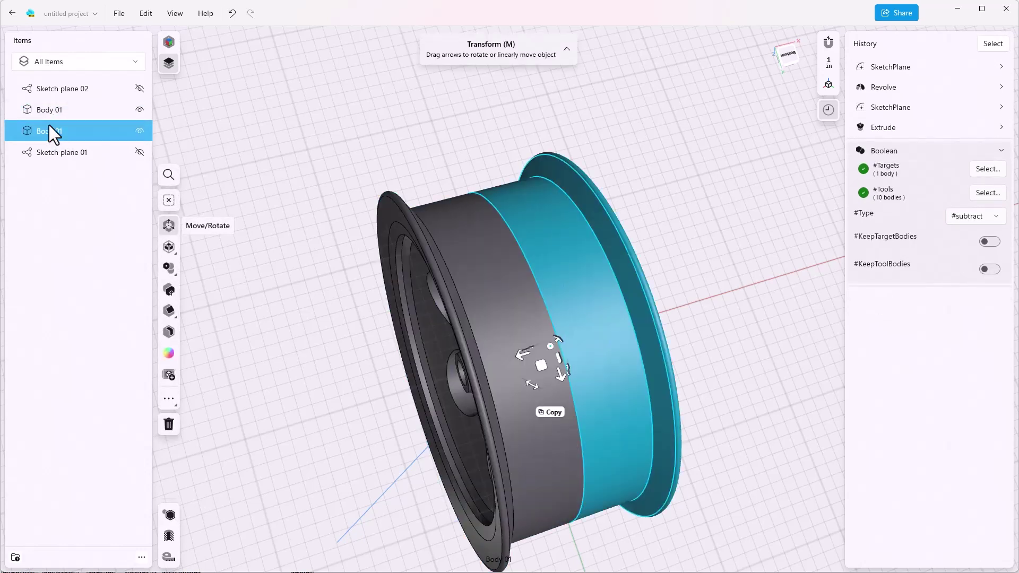
{"action": "left_click", "coordinate": [51, 112]}
{"action": "left_click", "coordinate": [348, 117]}
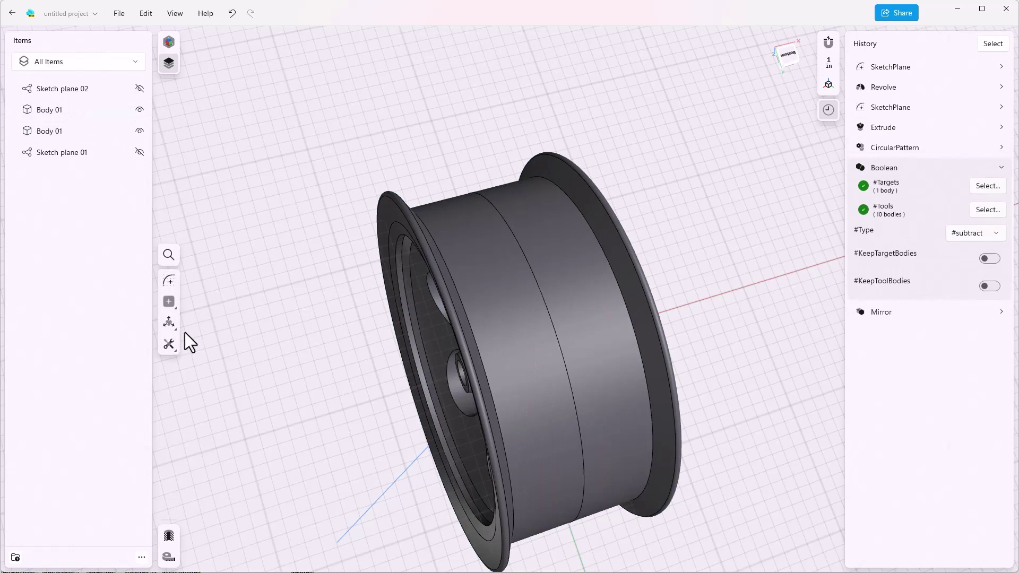
{"action": "left_click", "coordinate": [169, 344]}
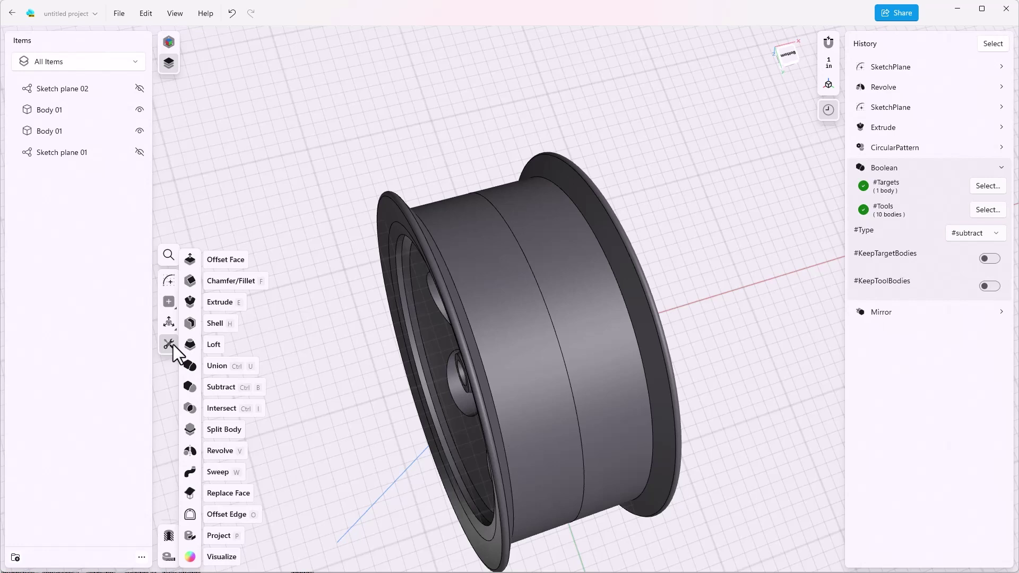
- Union both Body 01 halves into one body and verify the merged wheel
{"action": "left_click", "coordinate": [218, 367]}
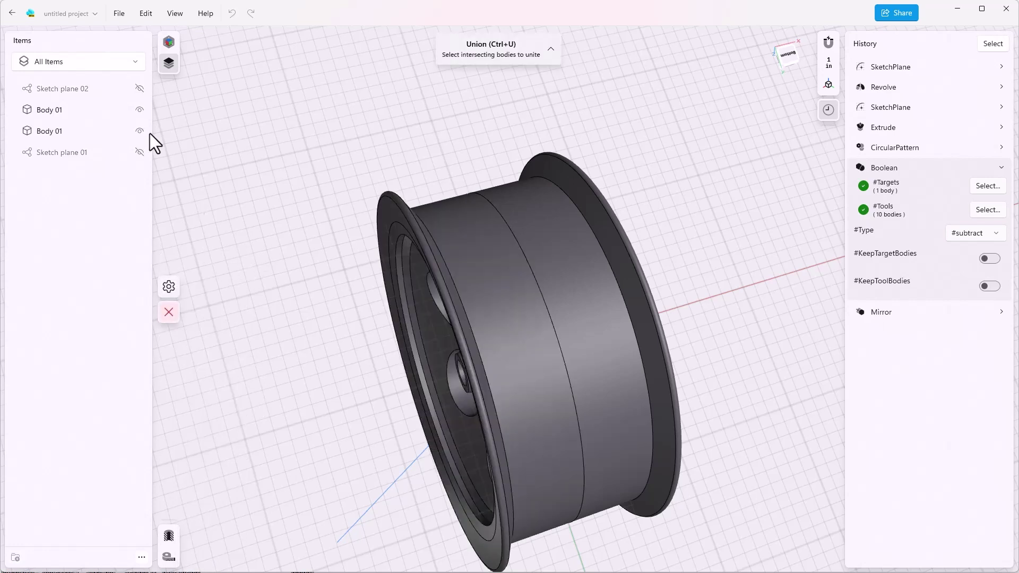
{"action": "left_click", "coordinate": [48, 135]}
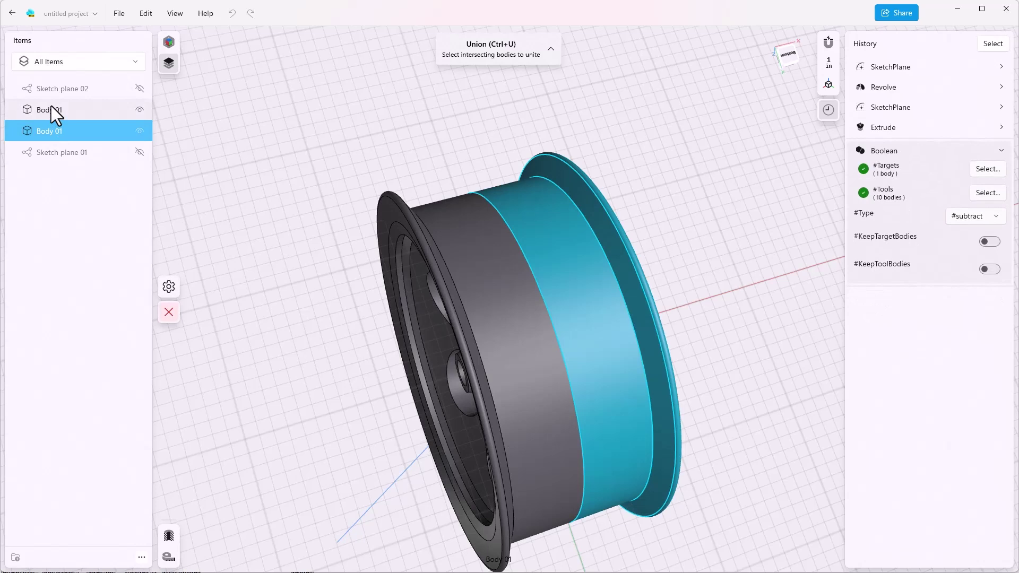
{"action": "left_click", "coordinate": [53, 109]}
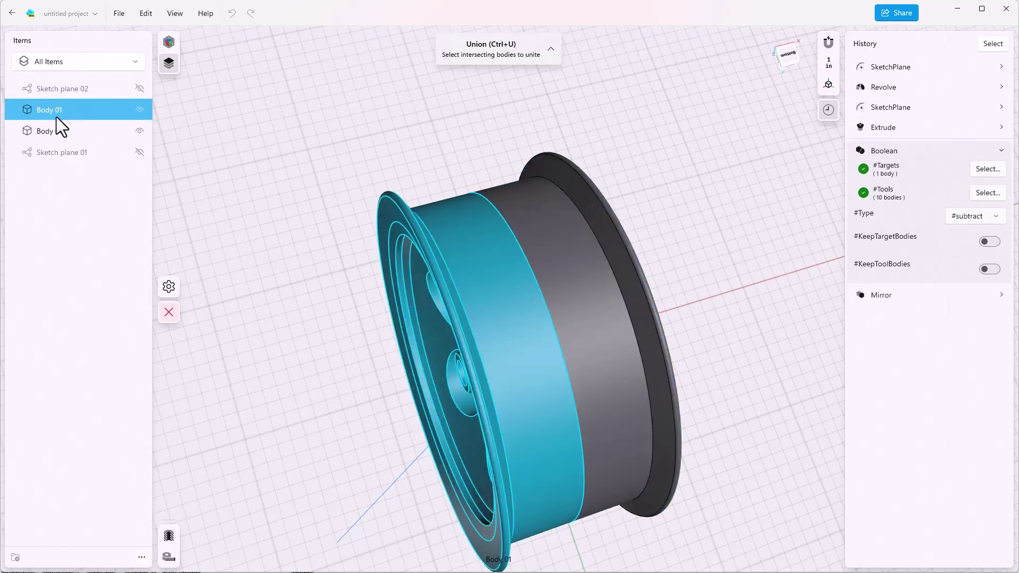
{"action": "left_click", "coordinate": [58, 131], "text": "shift"}
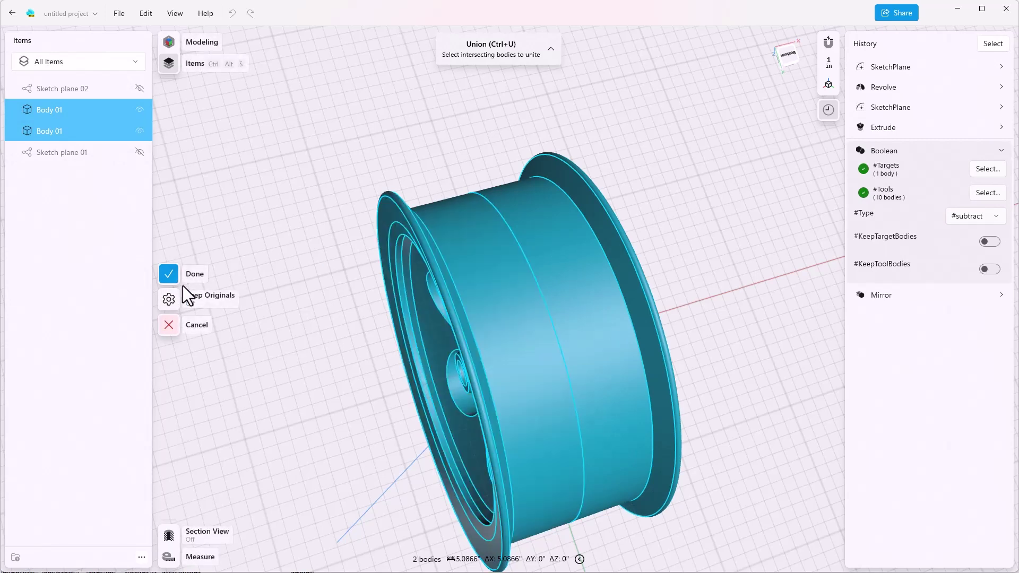
{"action": "left_click", "coordinate": [173, 279]}
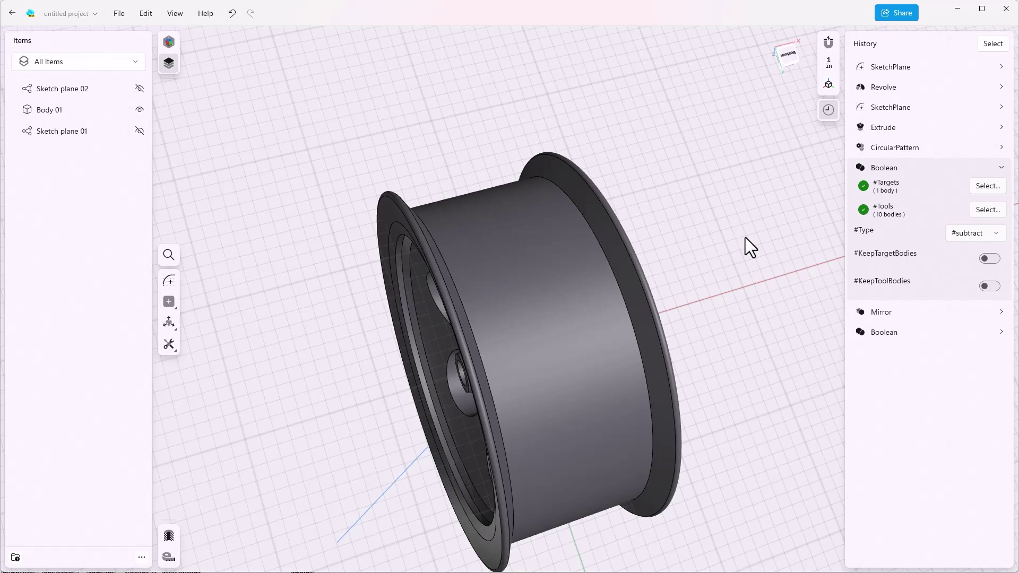
{"action": "left_click", "coordinate": [48, 112]}
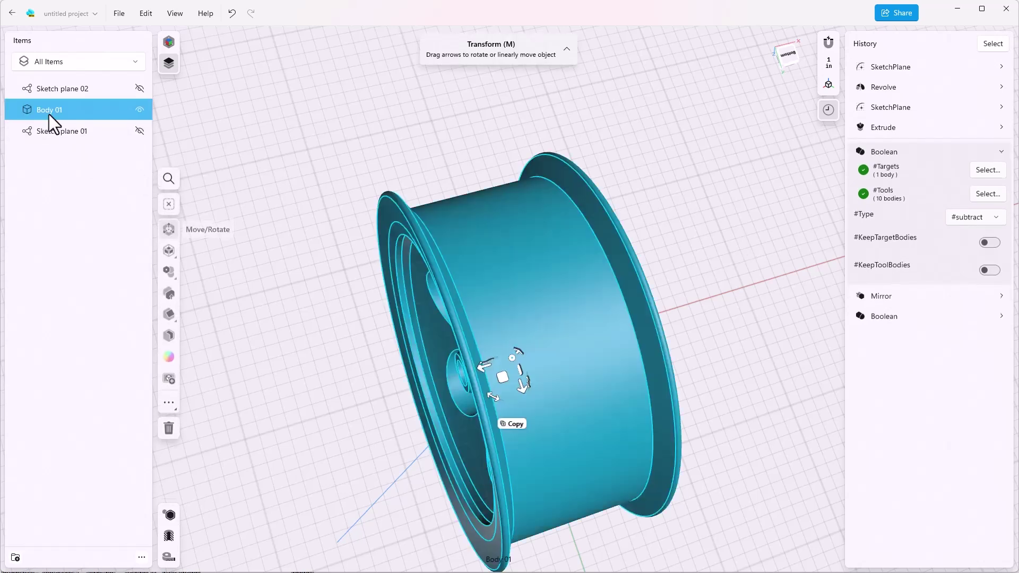
{"action": "left_click", "coordinate": [278, 111]}
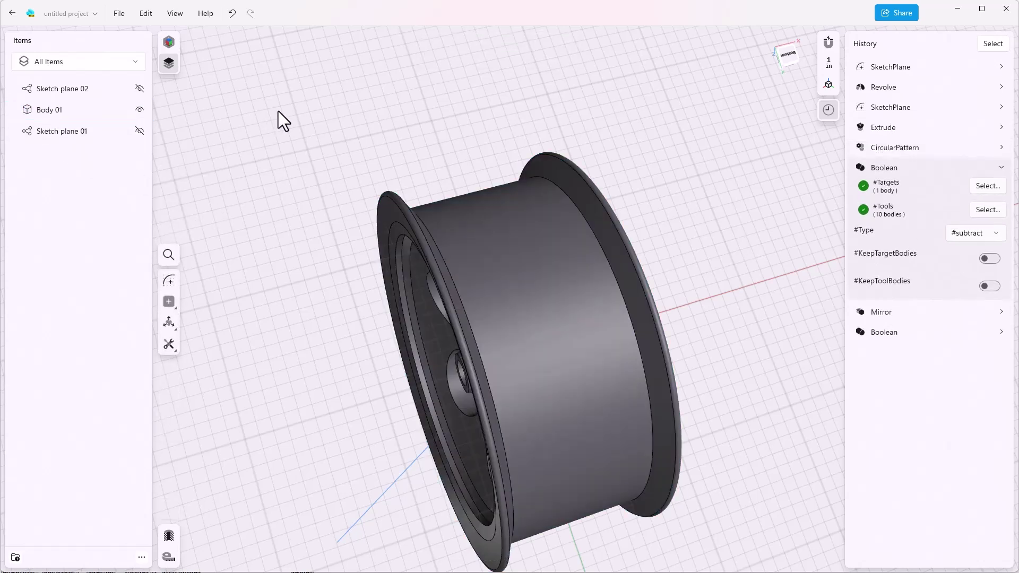